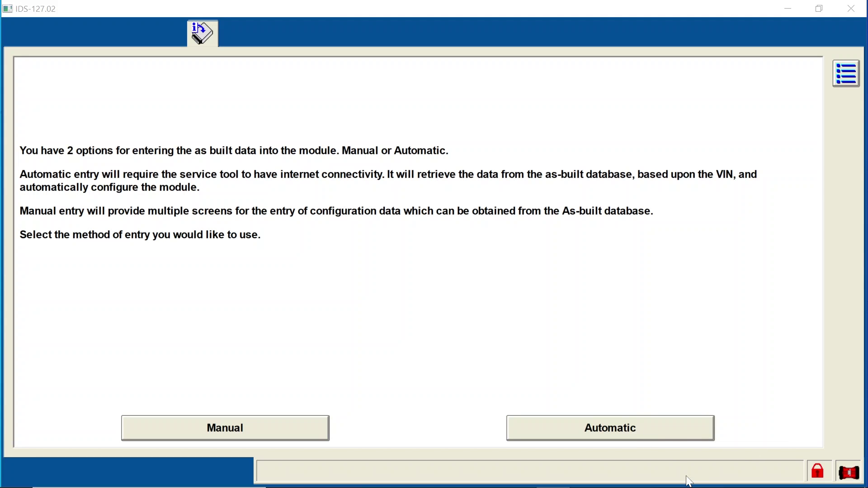
# Step: Choose automatic as-built data entry for the module and accept the retrieved data
pyautogui.click(647, 436)
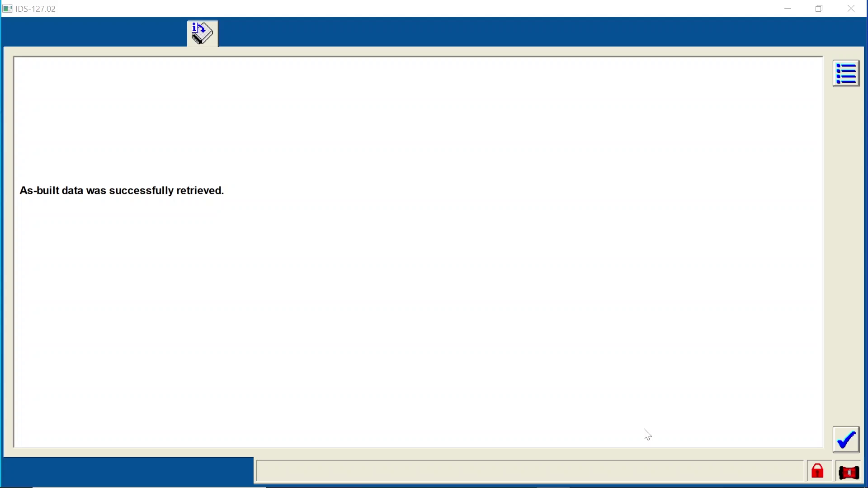
pyautogui.click(845, 439)
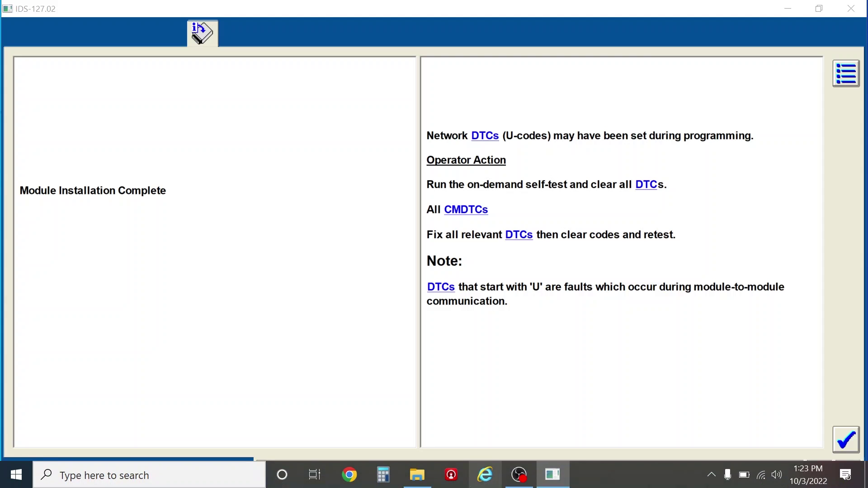
# Step: Capture a full-screen snip of the Module Installation Complete page, save it as an image, and close the snip editor
pyautogui.press('super+shift+s')
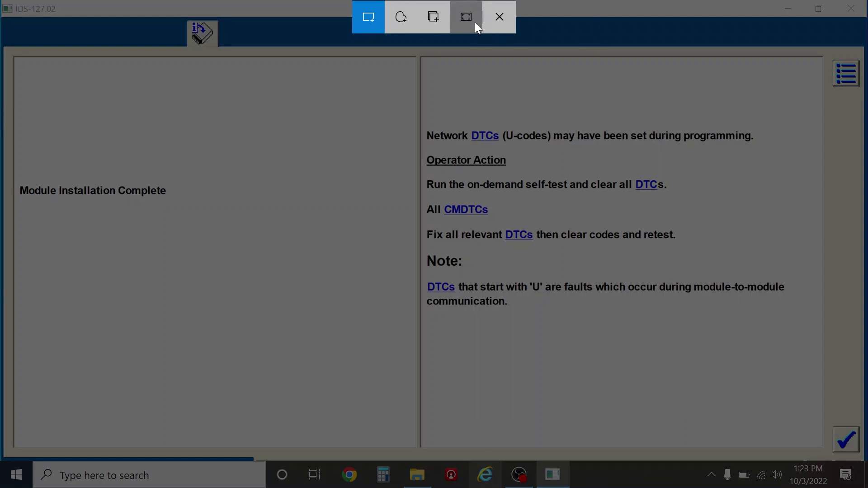
pyautogui.click(475, 23)
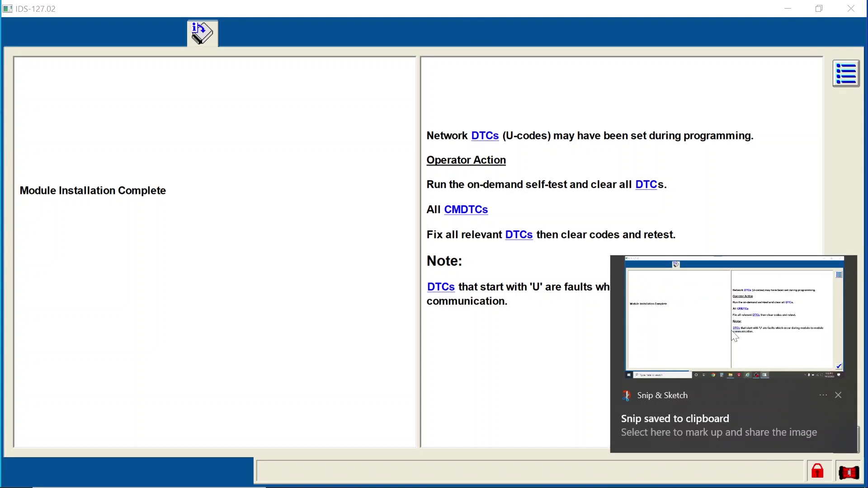
pyautogui.click(699, 381)
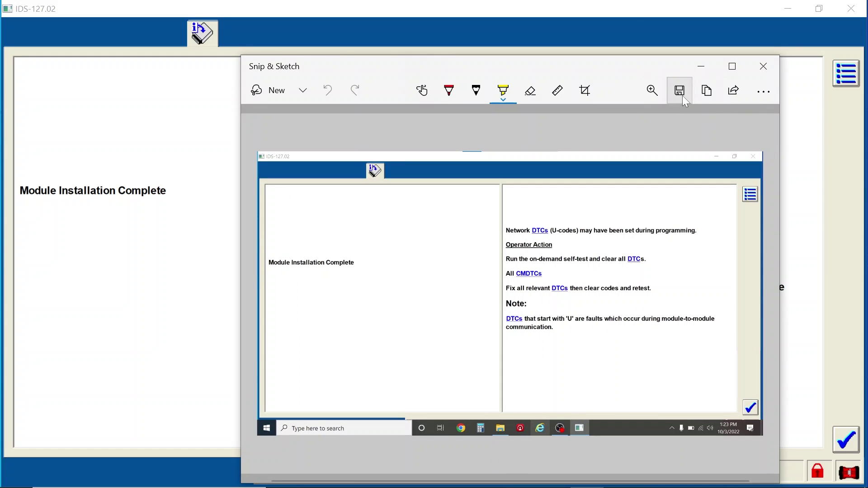
pyautogui.click(680, 92)
pyautogui.click(561, 281)
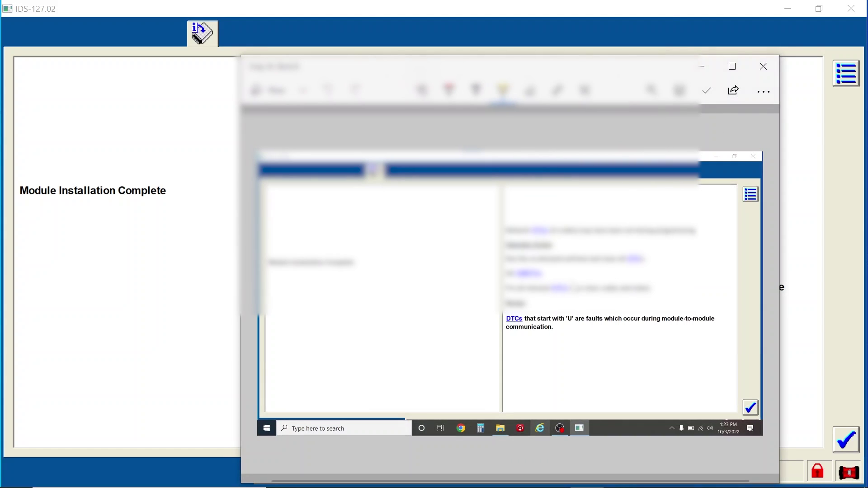
pyautogui.click(763, 66)
# Step: Acknowledge the installation-complete and ignition OFF pages, and save a full-screen snip of the service functions list
pyautogui.click(851, 441)
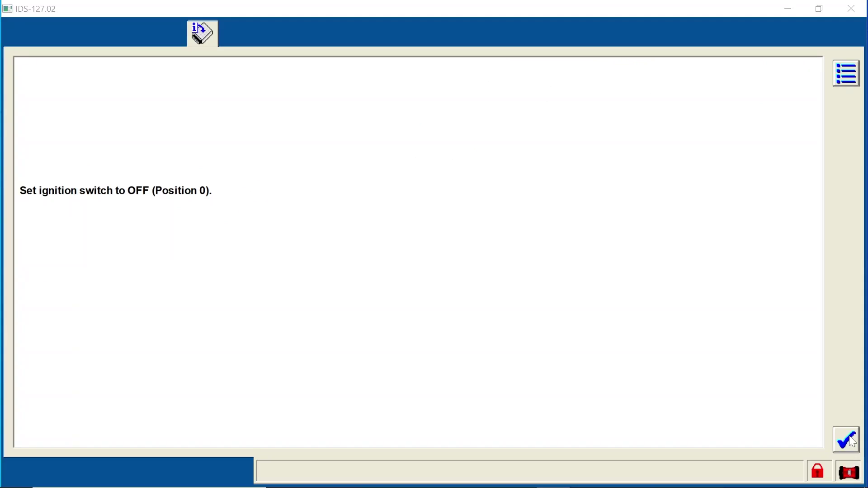
pyautogui.click(852, 442)
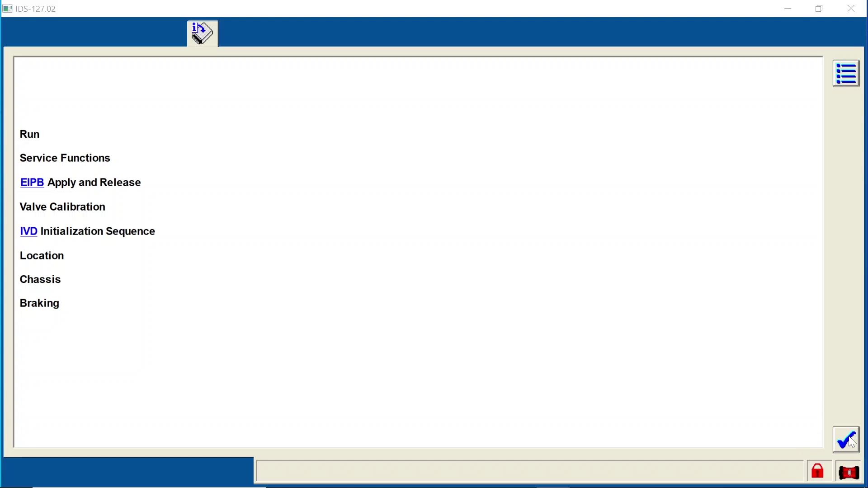
pyautogui.press('super+shift+s')
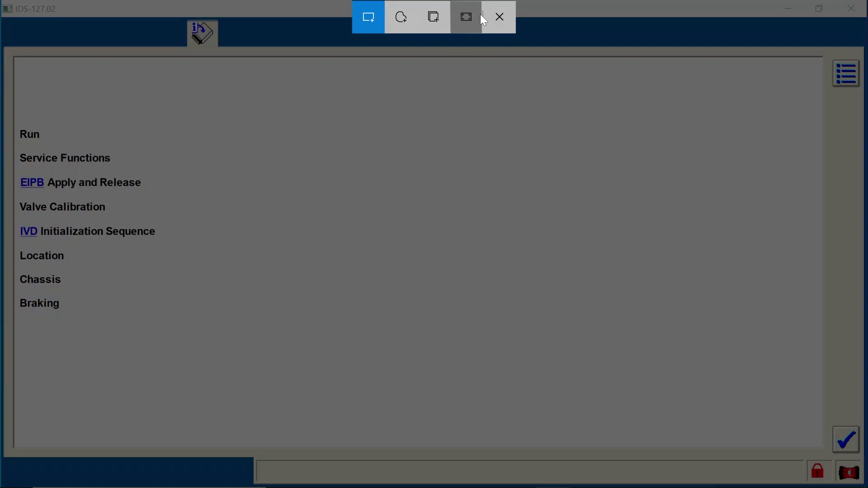
pyautogui.click(482, 18)
pyautogui.click(666, 302)
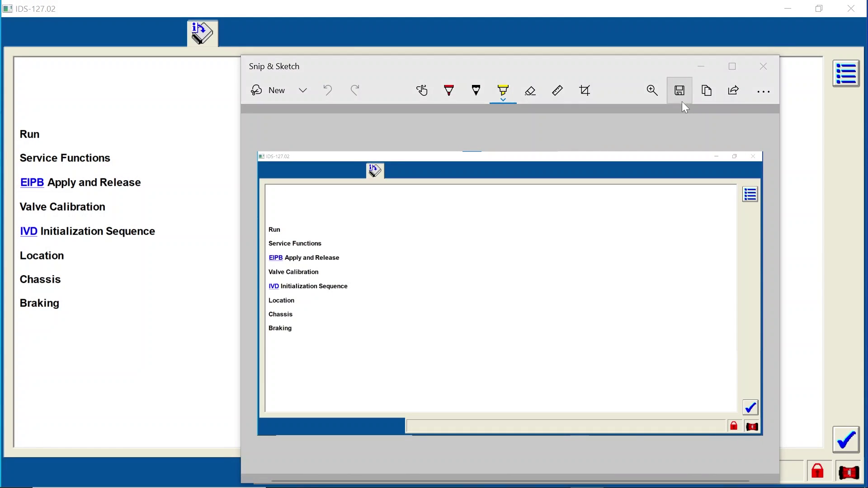
pyautogui.click(680, 90)
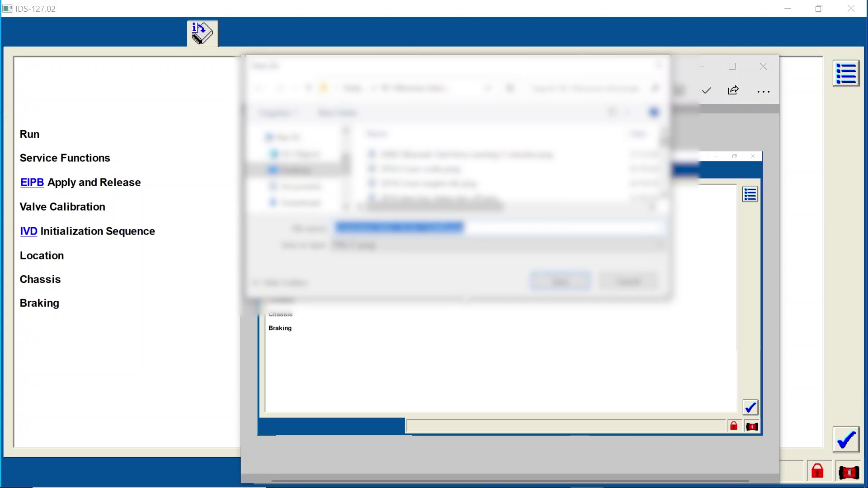
pyautogui.press('Return')
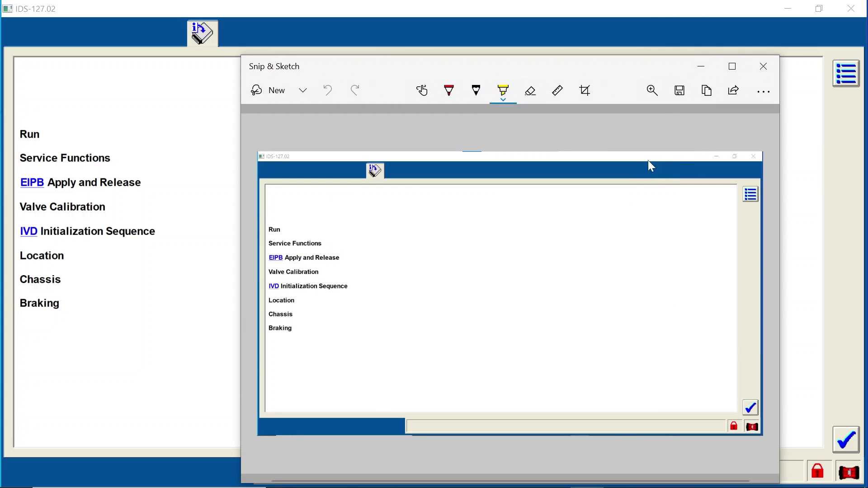
pyautogui.click(764, 66)
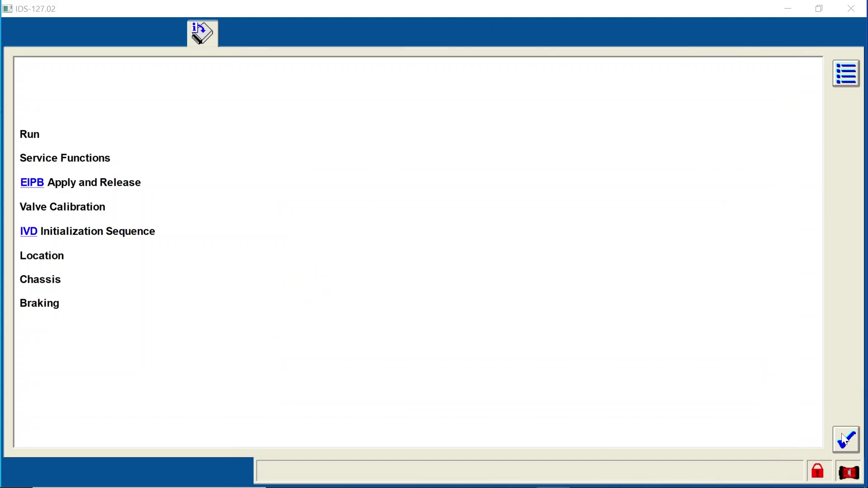
# Step: Save a full-screen snip of the Module Reprogramming label information that follows the service functions list, and finish the reprogramming procedure
pyautogui.click(846, 439)
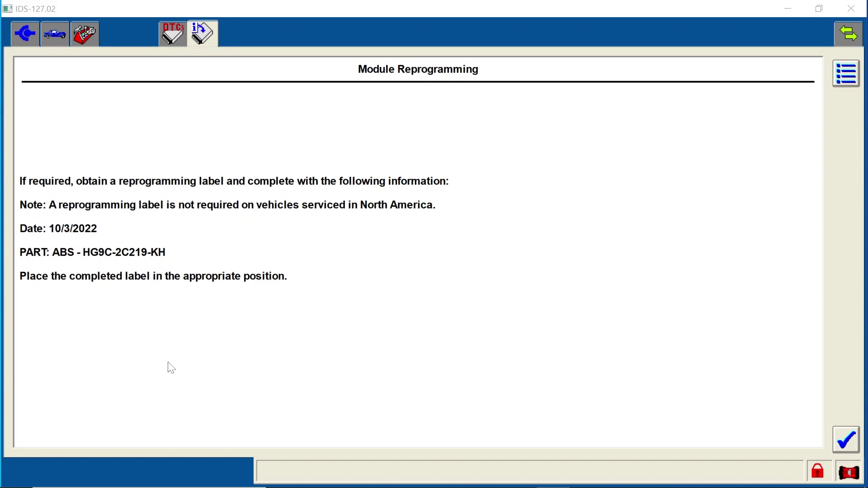
pyautogui.press('super+shift+s')
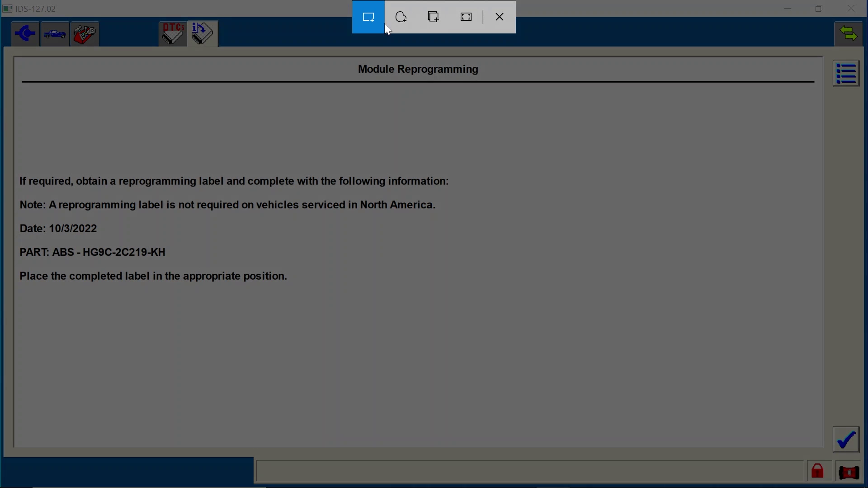
pyautogui.click(463, 20)
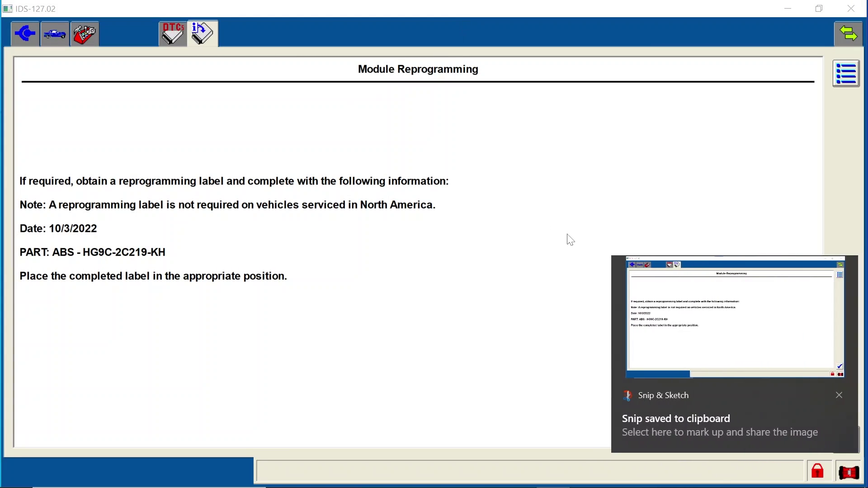
pyautogui.click(640, 299)
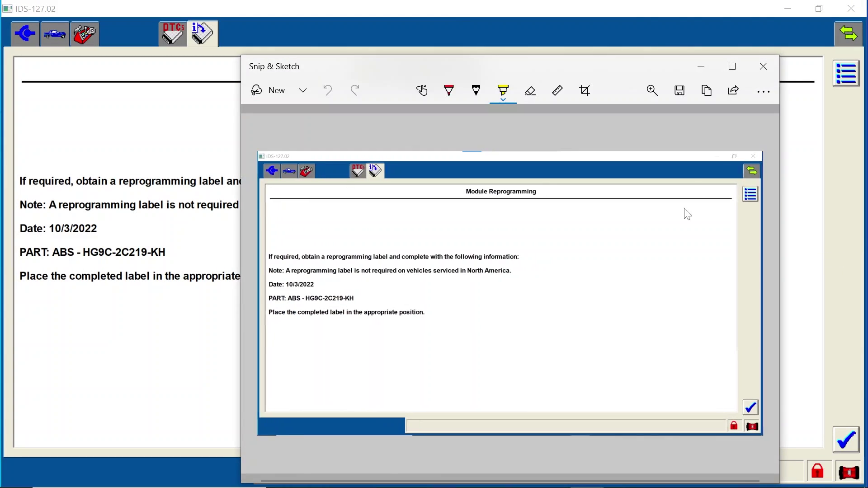
pyautogui.click(680, 90)
pyautogui.press('Return')
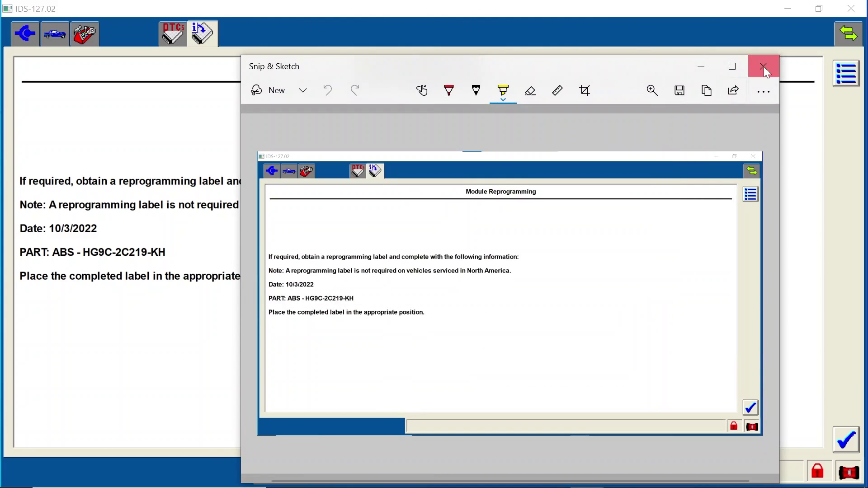
pyautogui.click(763, 66)
pyautogui.click(846, 441)
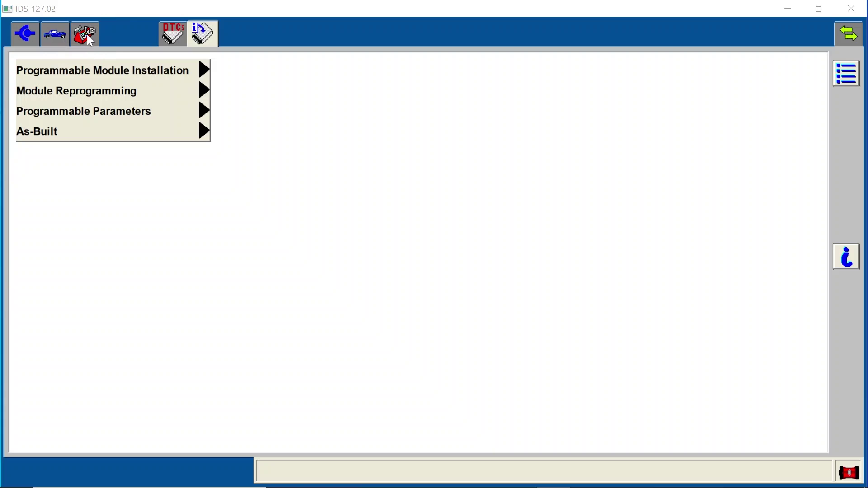
# Step: Run the Electronic Integrated Park Brake Apply and Release Test from the chassis braking functions, confirming the preconditions and ignition ON
pyautogui.click(85, 34)
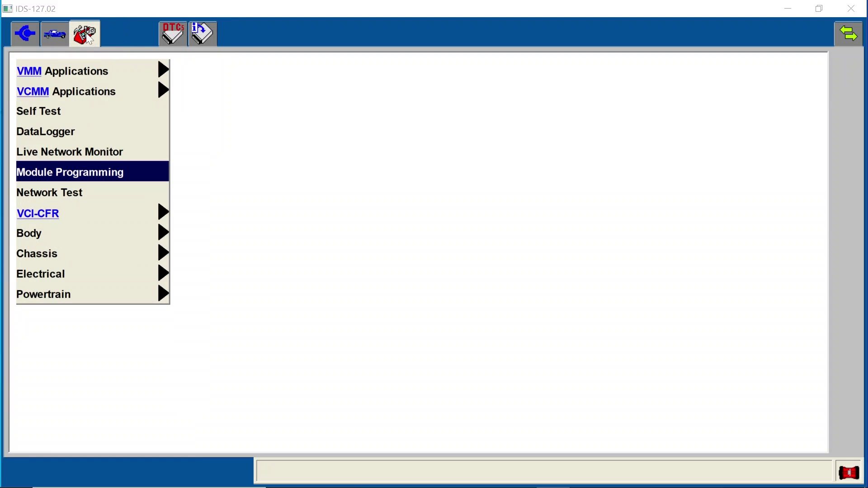
pyautogui.moveTo(93, 262)
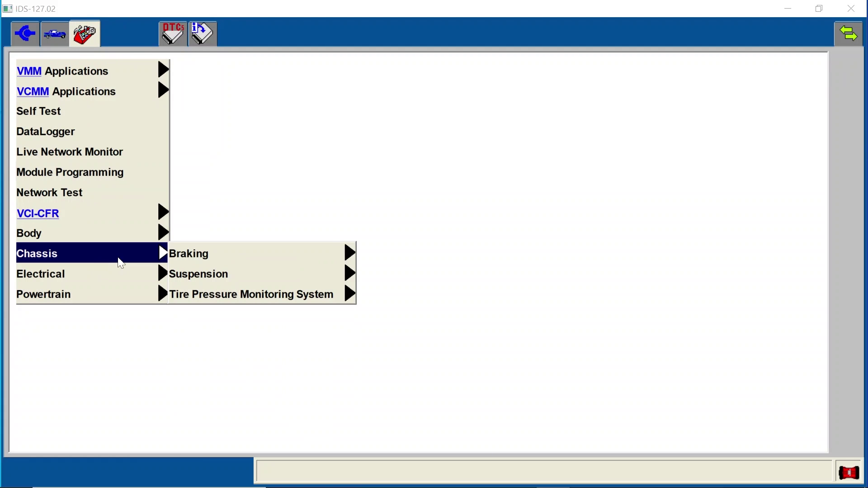
pyautogui.moveTo(194, 263)
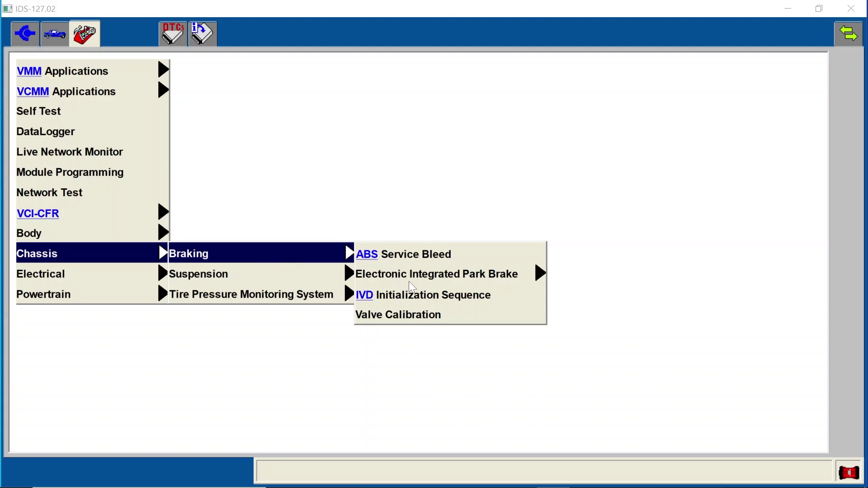
pyautogui.moveTo(460, 278)
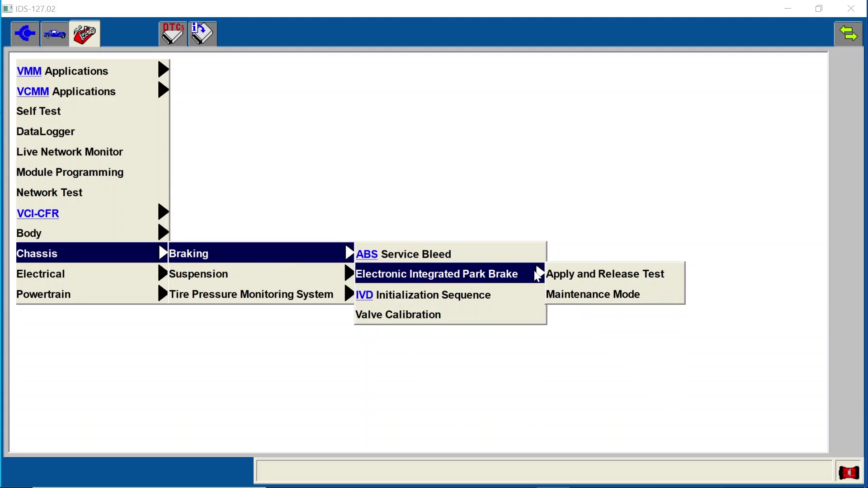
pyautogui.click(583, 283)
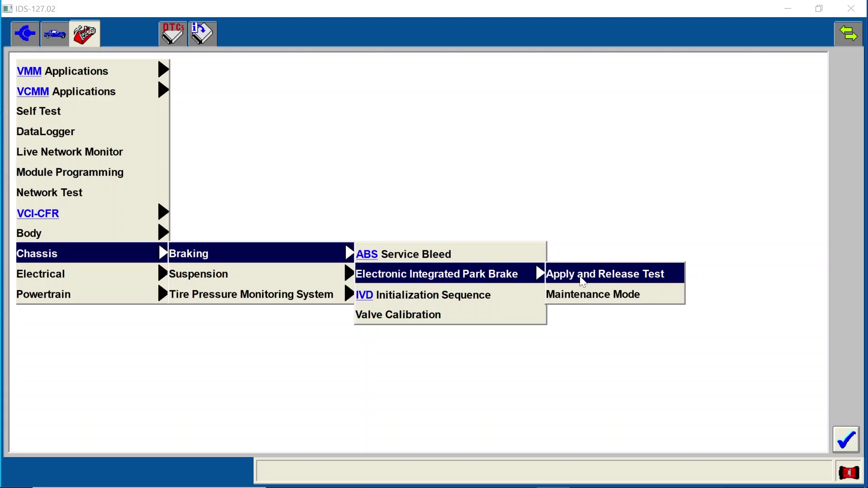
pyautogui.click(845, 438)
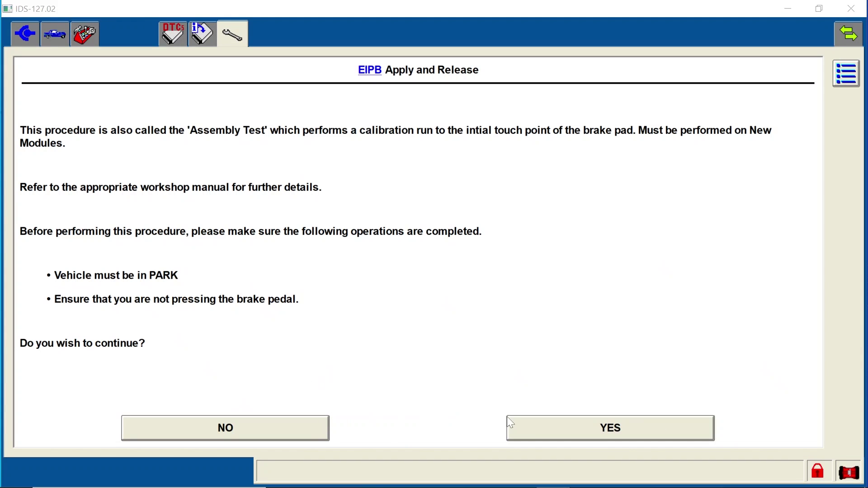
pyautogui.click(579, 438)
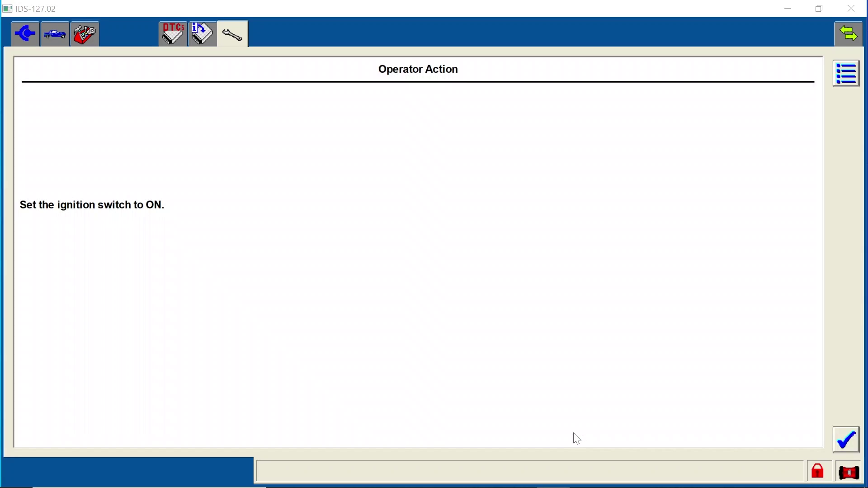
pyautogui.click(838, 436)
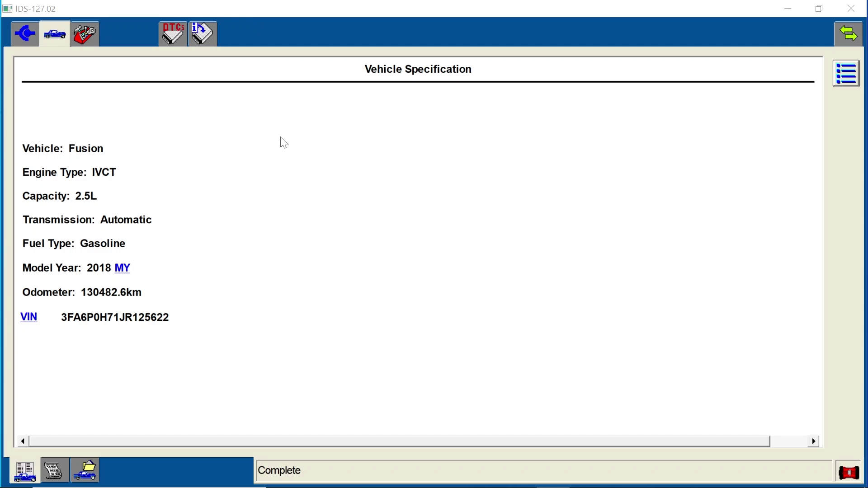
# Step: Switch to File Explorer and open the invoice information folder on the desktop that holds the saved snips
pyautogui.click(96, 36)
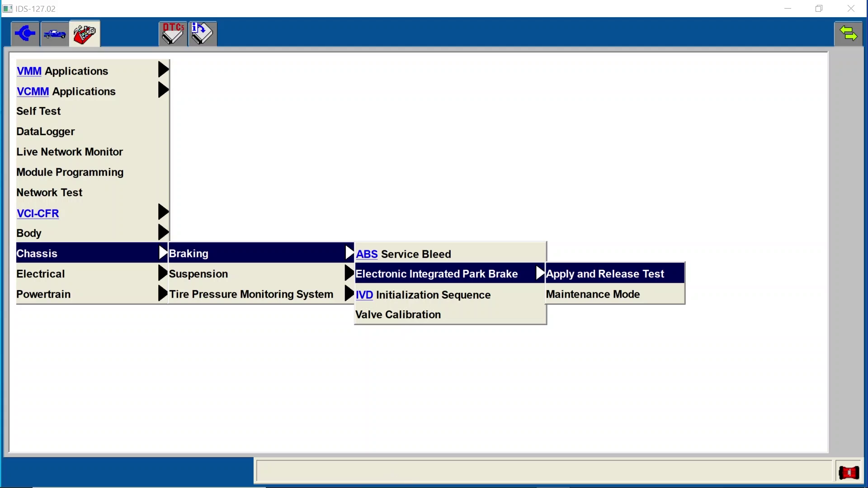
pyautogui.moveTo(432, 486)
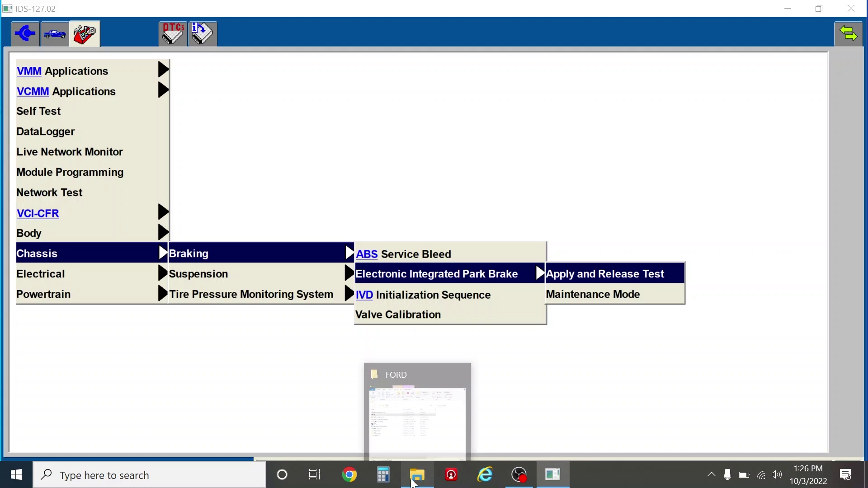
pyautogui.click(415, 483)
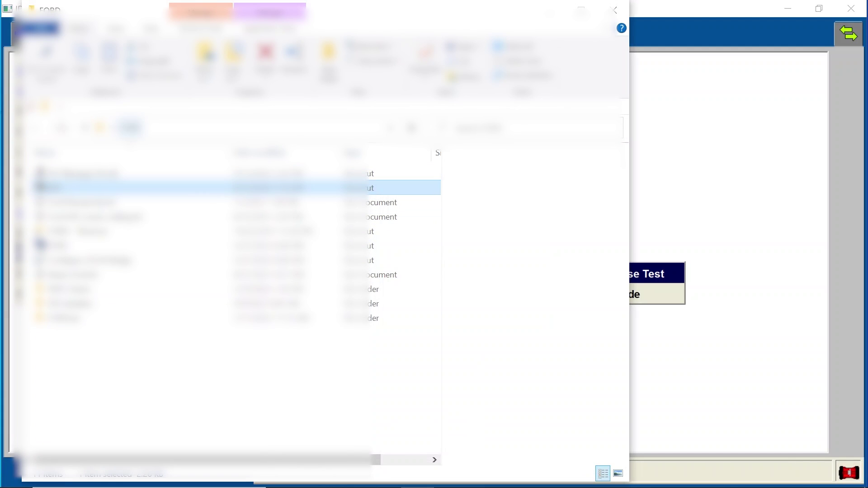
pyautogui.click(85, 128)
pyautogui.scroll(-5, 290, 285)
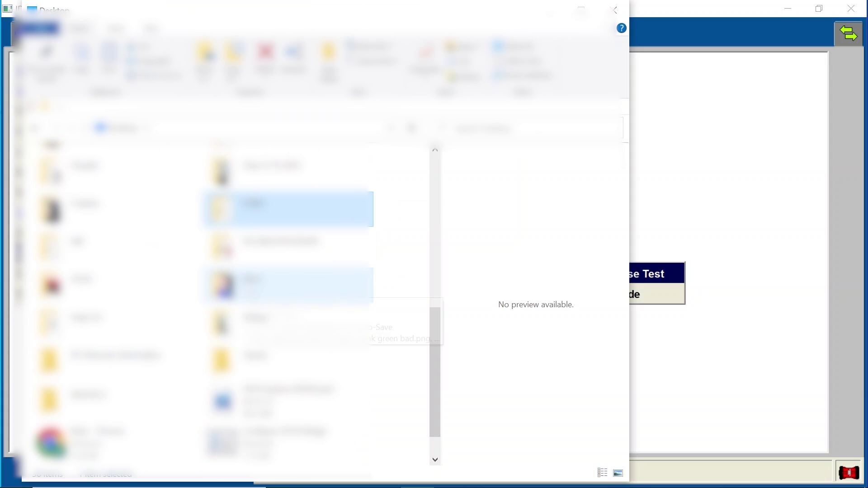
pyautogui.scroll(-1, 289, 285)
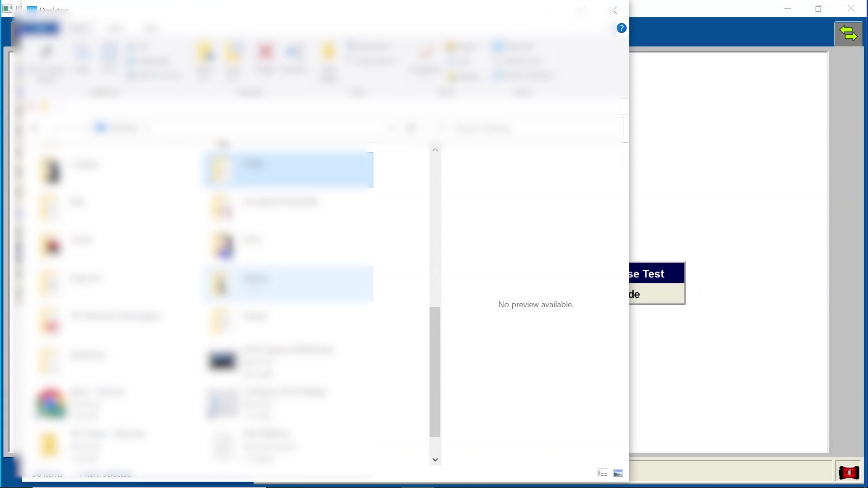
pyautogui.doubleClick(119, 337)
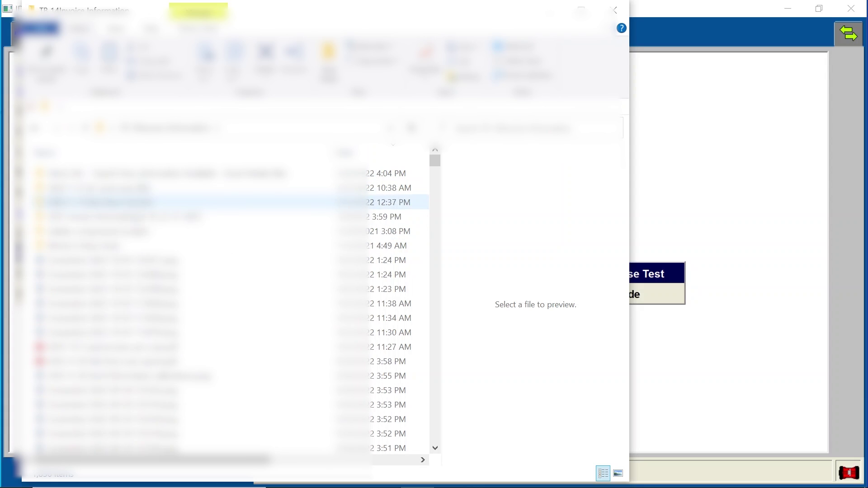
# Step: Open the newest saved snip, go to the one listing the required service functions, and return to IDS after reviewing it
pyautogui.doubleClick(113, 260)
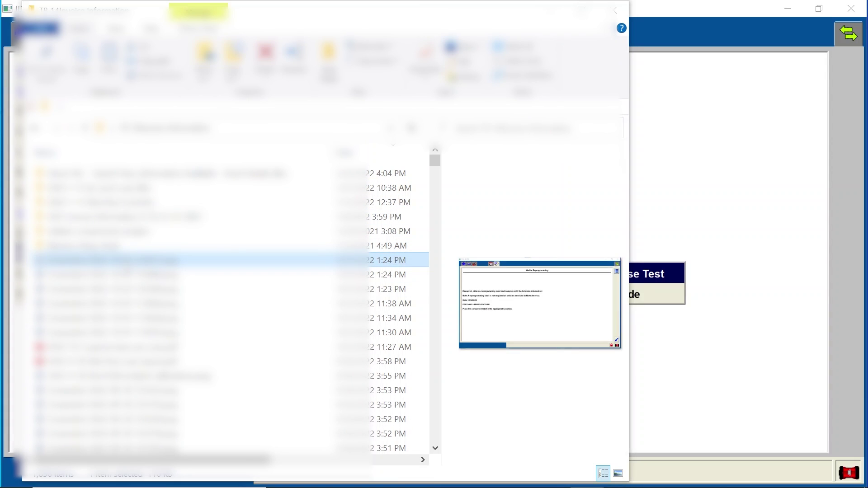
pyautogui.press('Right')
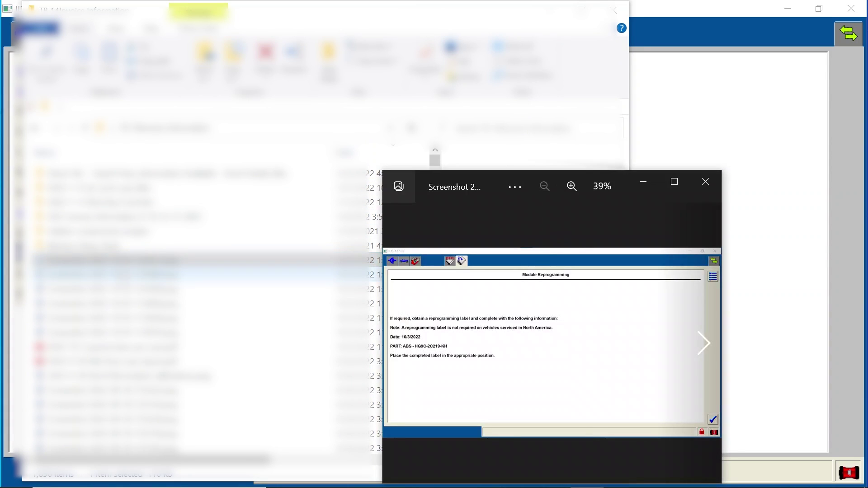
pyautogui.click(406, 329)
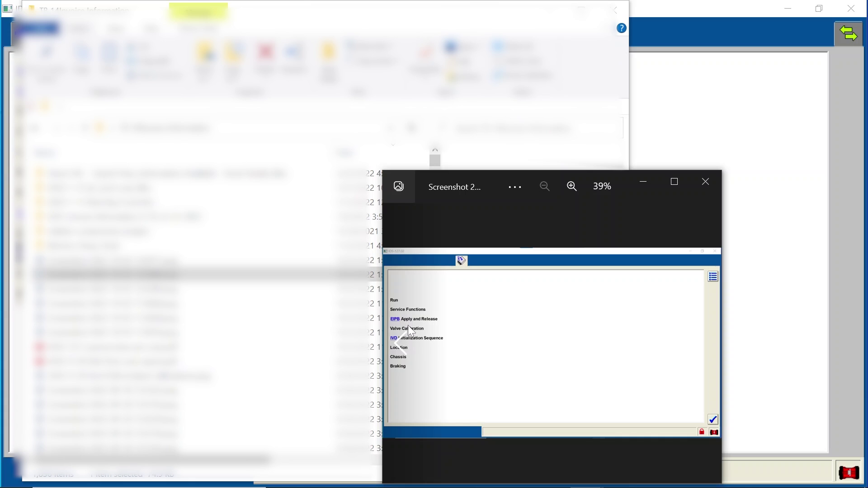
pyautogui.press('ctrl')
pyautogui.press('ctrl')
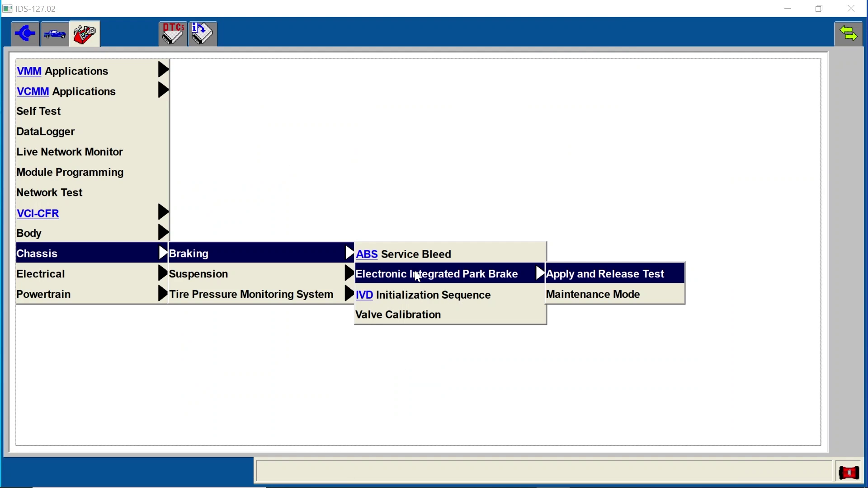
# Step: Run the Inlet Valve Calibration from the chassis braking functions, confirming the initial conditions and acknowledging the result
pyautogui.click(417, 321)
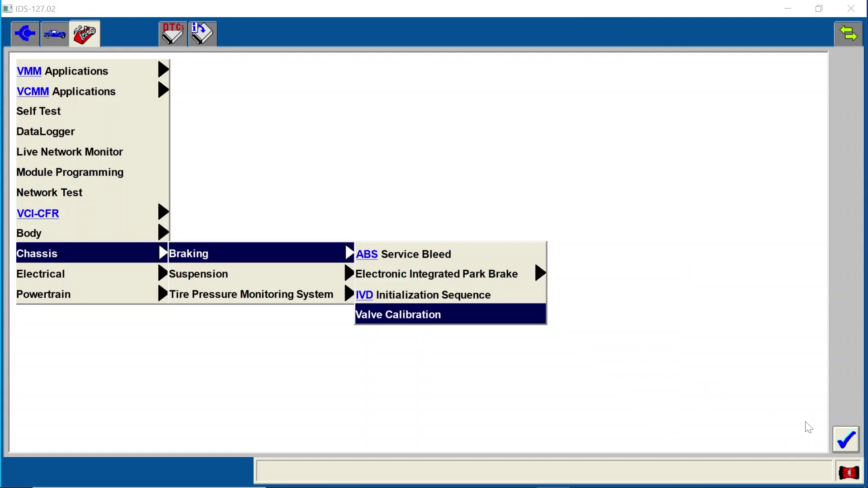
pyautogui.click(847, 441)
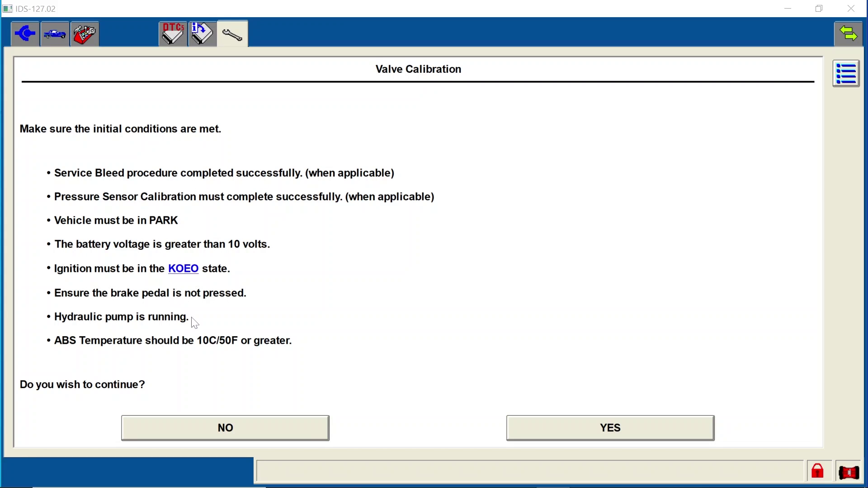
pyautogui.click(510, 435)
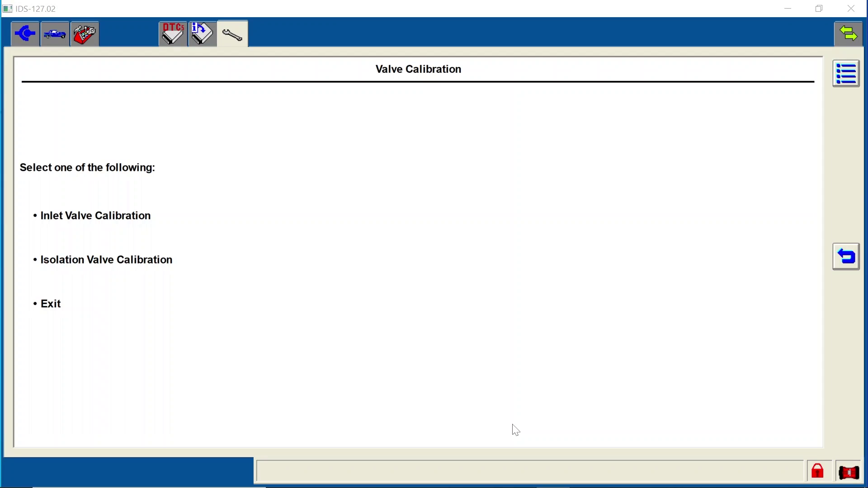
pyautogui.click(109, 228)
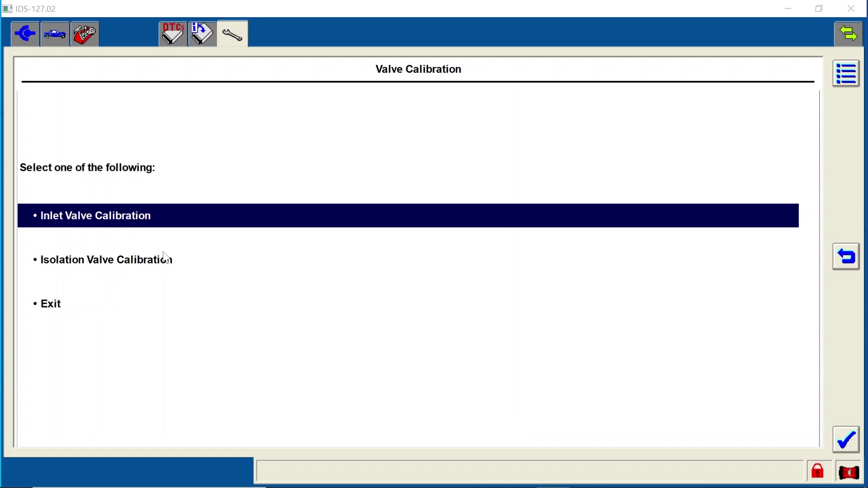
pyautogui.click(847, 441)
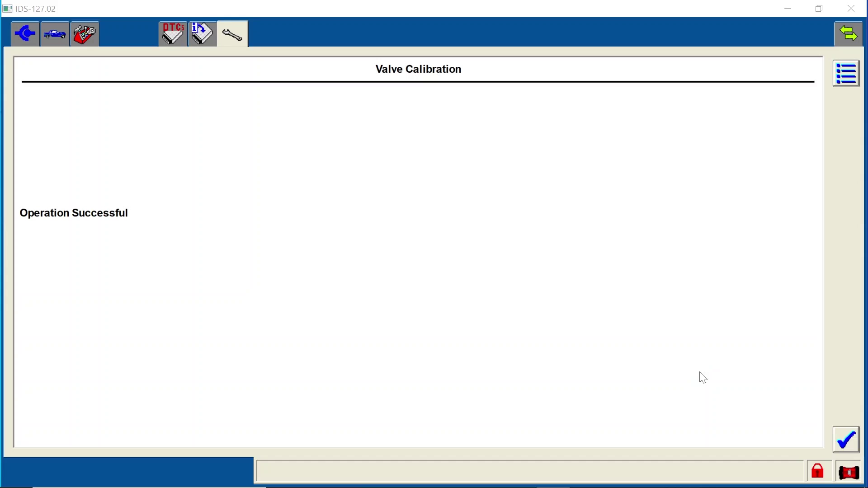
pyautogui.click(840, 438)
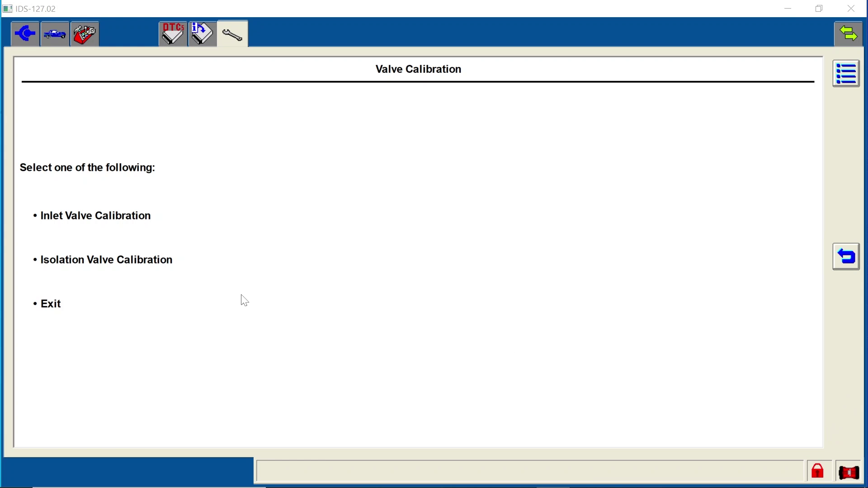
# Step: Run the Isolation Valve Calibration, acknowledge the result, and exit the valve calibration procedure
pyautogui.click(134, 262)
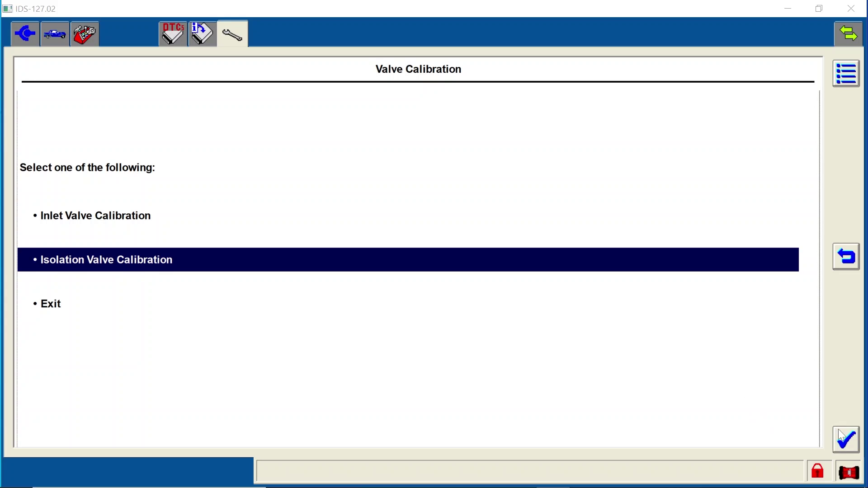
pyautogui.click(846, 444)
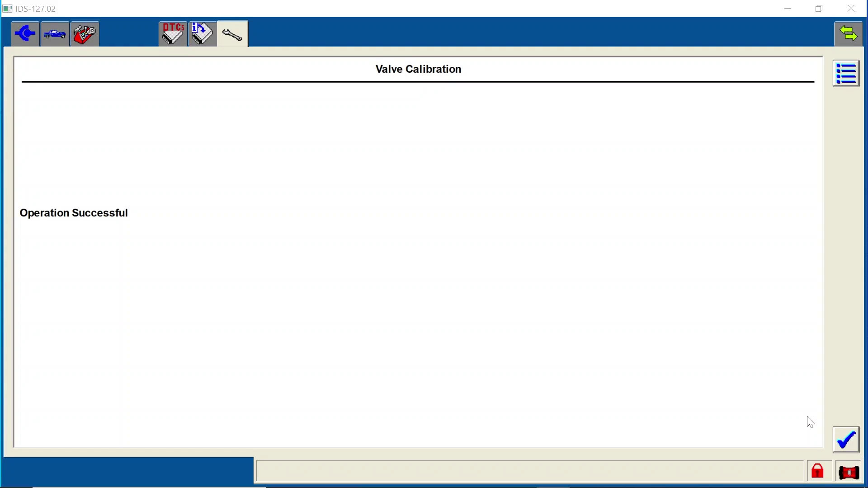
pyautogui.click(847, 448)
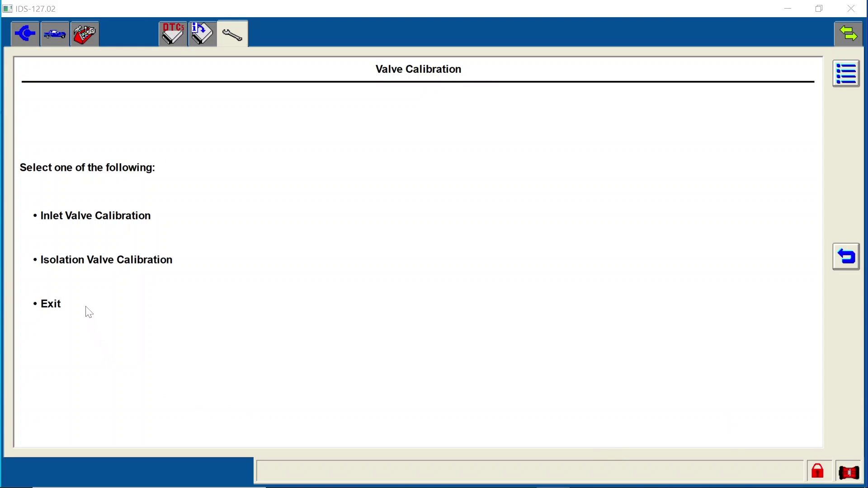
pyautogui.click(89, 311)
pyautogui.click(848, 445)
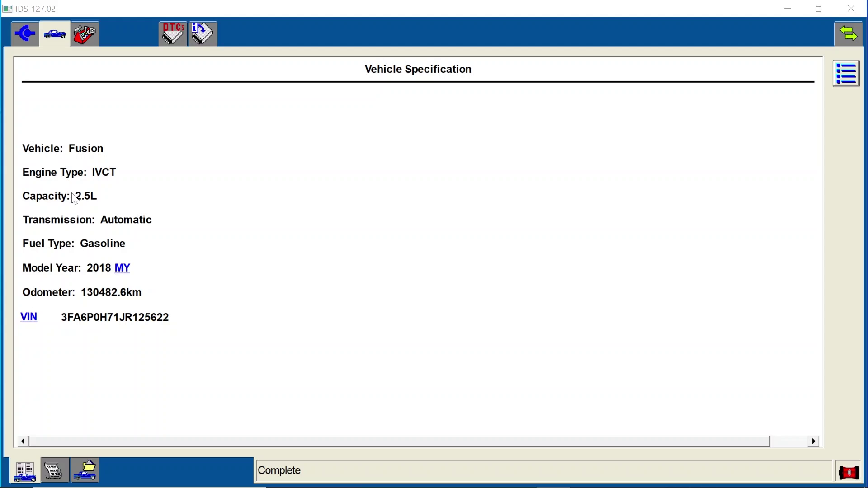
# Step: Run the IVD Initialization Sequence for the longitudinal acceleration sensor, confirming the initial conditions and acknowledging the result and ignition OFF pages
pyautogui.click(85, 37)
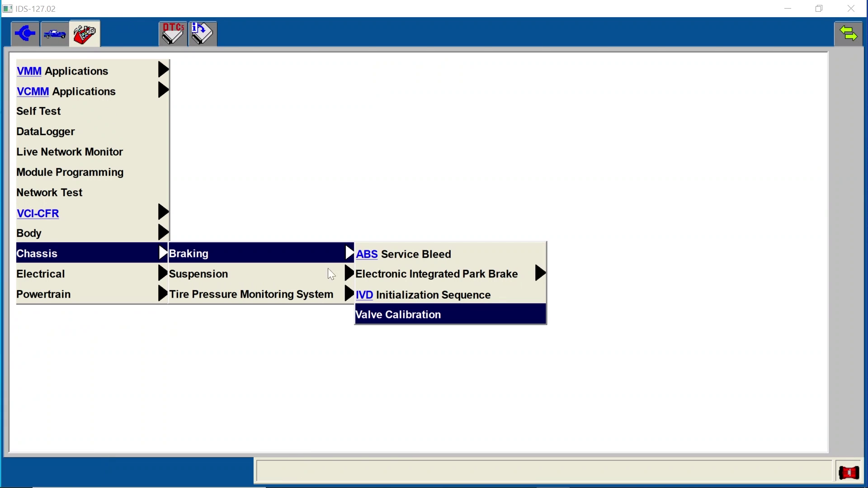
pyautogui.click(389, 298)
pyautogui.click(846, 440)
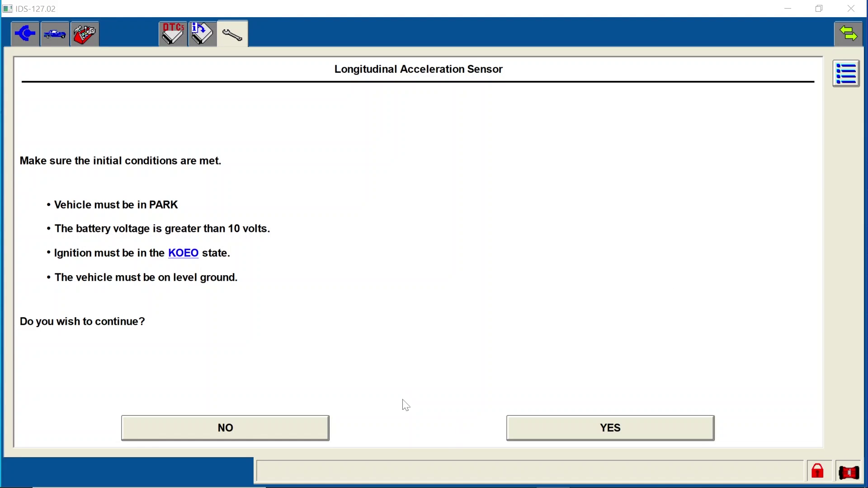
pyautogui.click(534, 420)
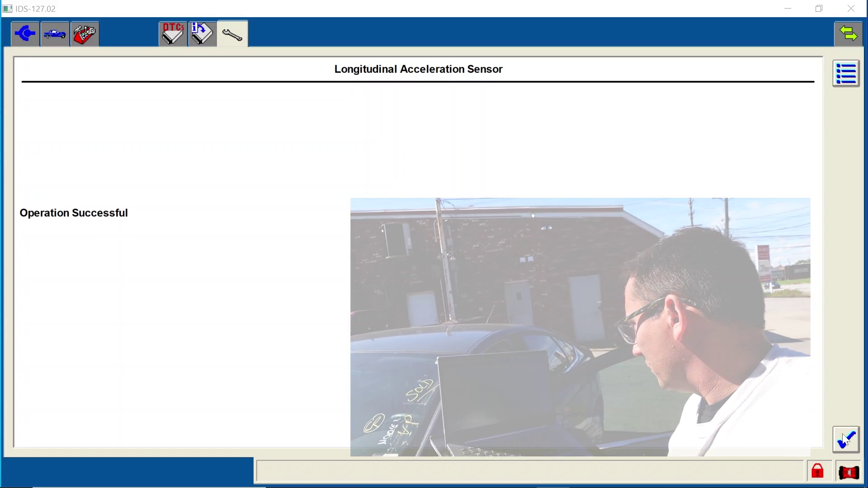
pyautogui.click(847, 440)
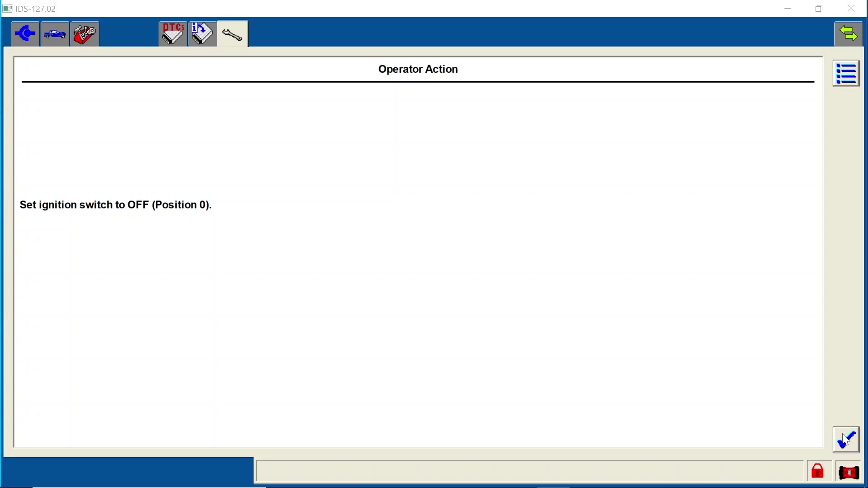
pyautogui.click(846, 439)
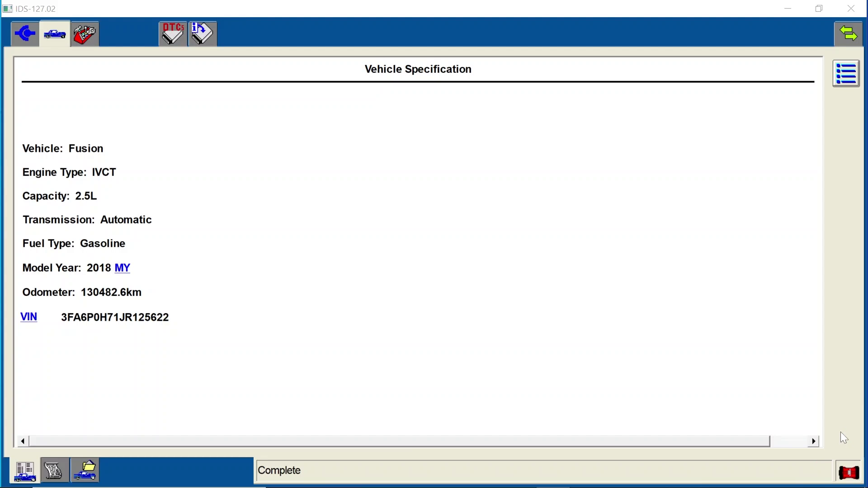
# Step: Start a new scan of all CMDTCs from the diagnostic trouble code functions
pyautogui.click(84, 34)
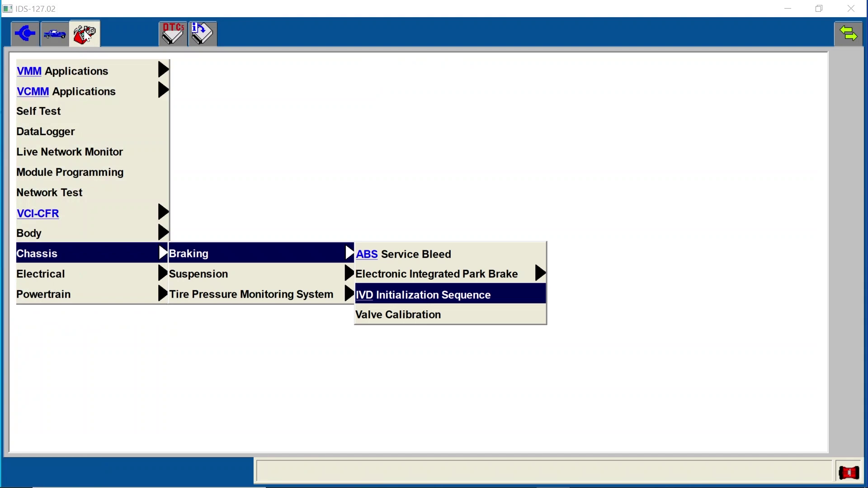
pyautogui.click(180, 34)
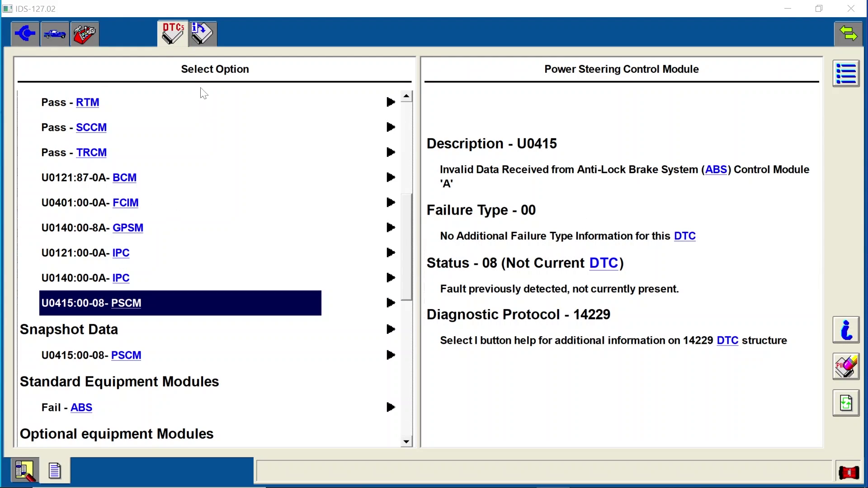
pyautogui.click(84, 33)
pyautogui.click(173, 34)
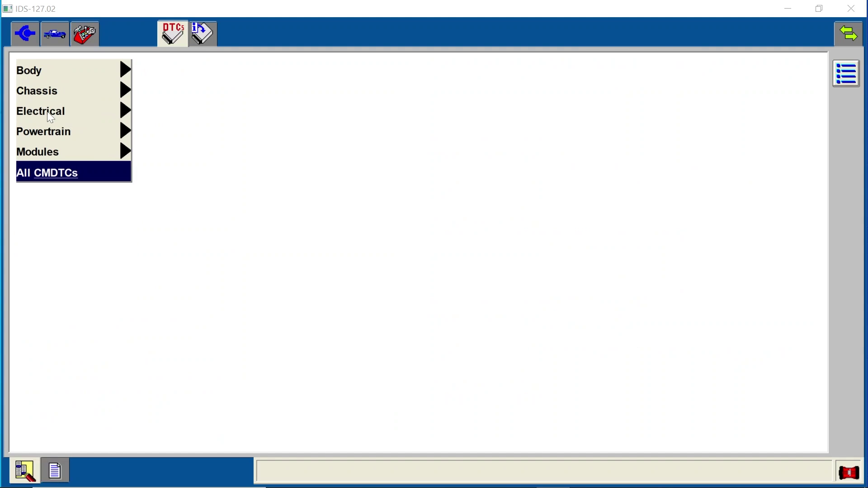
pyautogui.click(55, 173)
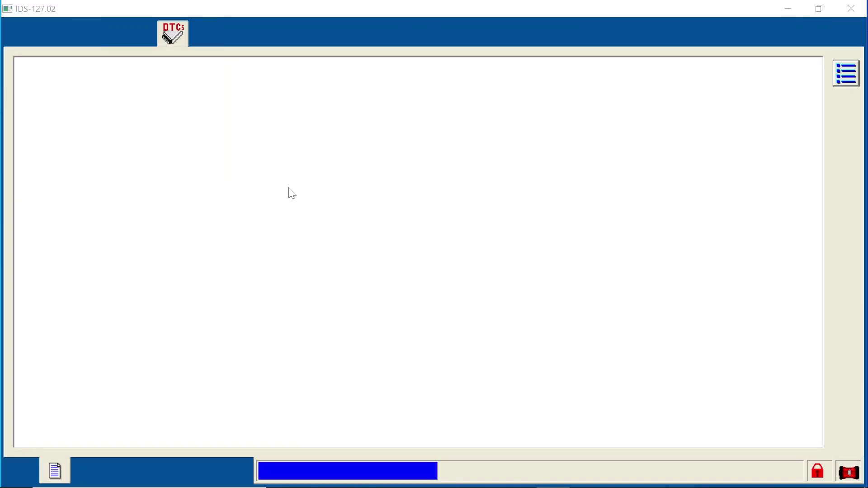